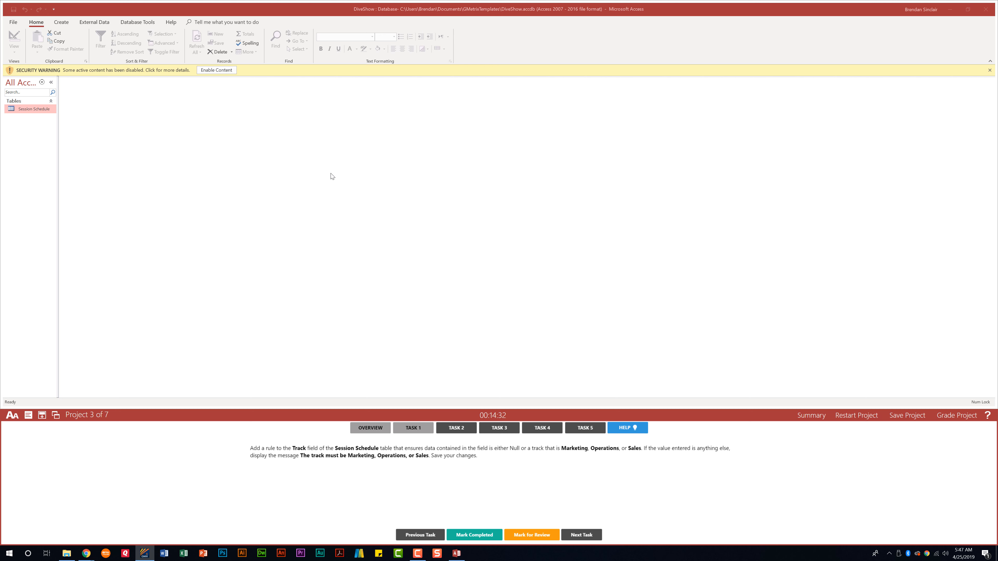
Enable the database's disabled content and open the Session Schedule table.
click(215, 70)
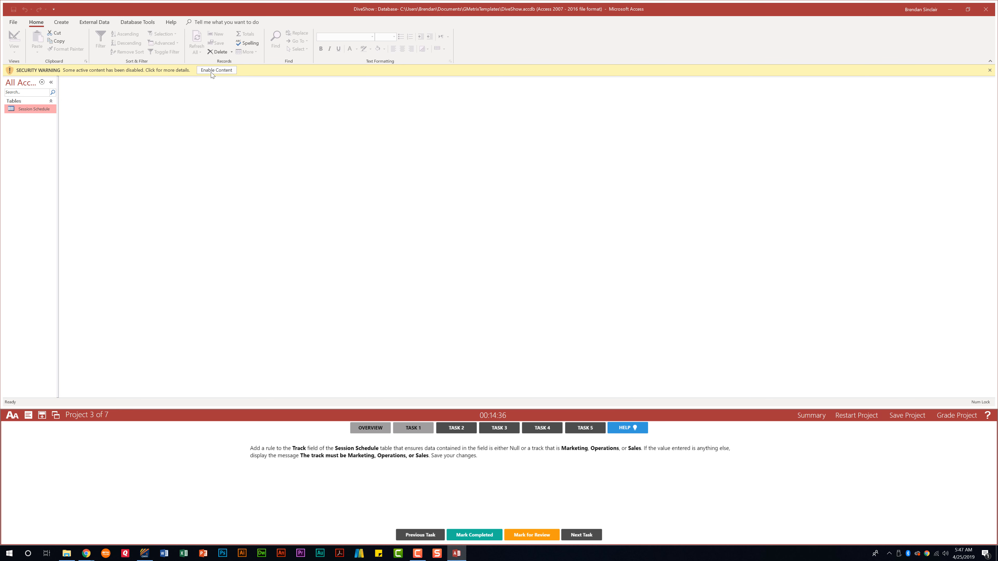
double_click(34, 98)
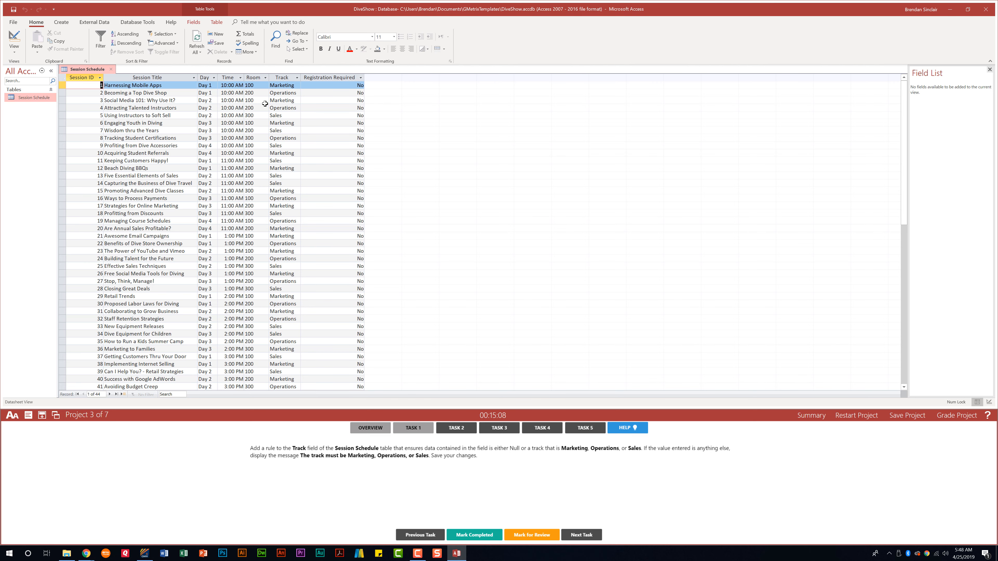
Add the field validation rule "=Marketing or Operations or Sales" to the Track field of the Session Schedule table.
click(288, 77)
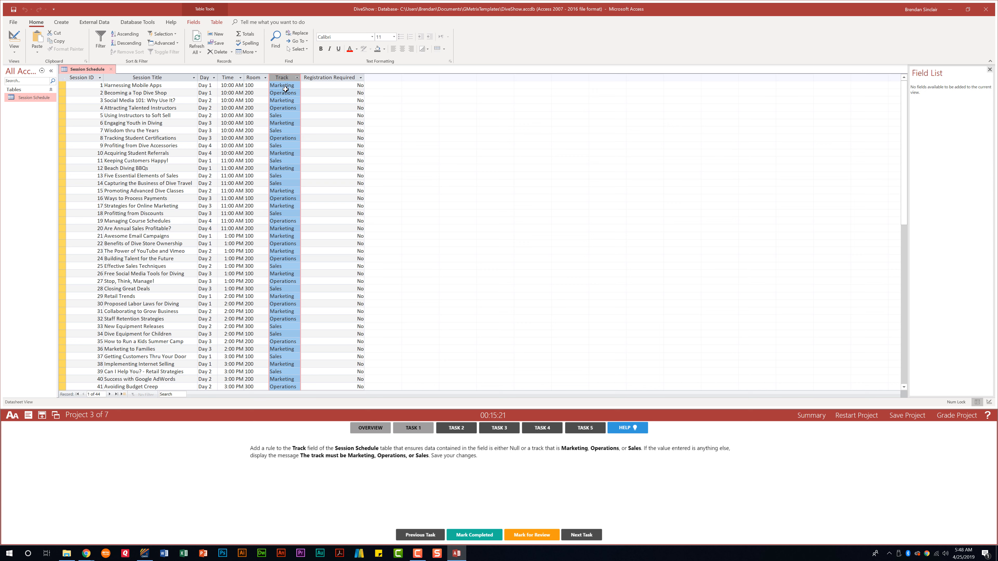
click(194, 22)
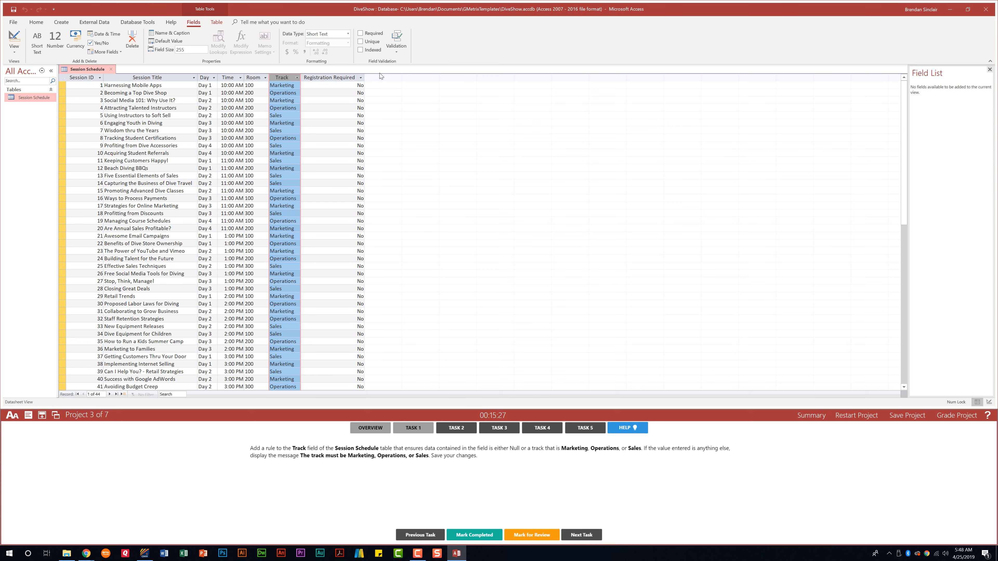
click(396, 54)
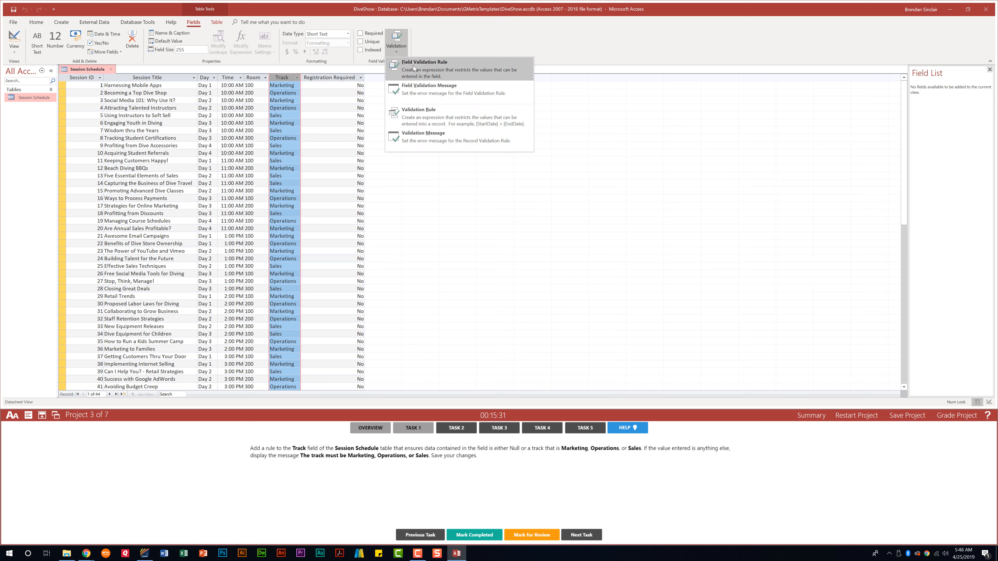
click(437, 72)
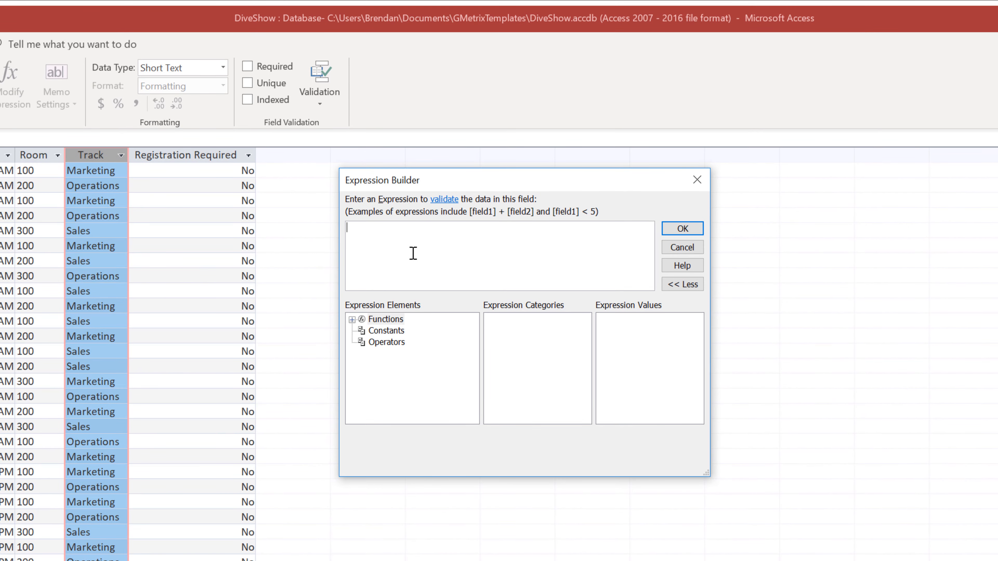
text(=Marketing or Operations)
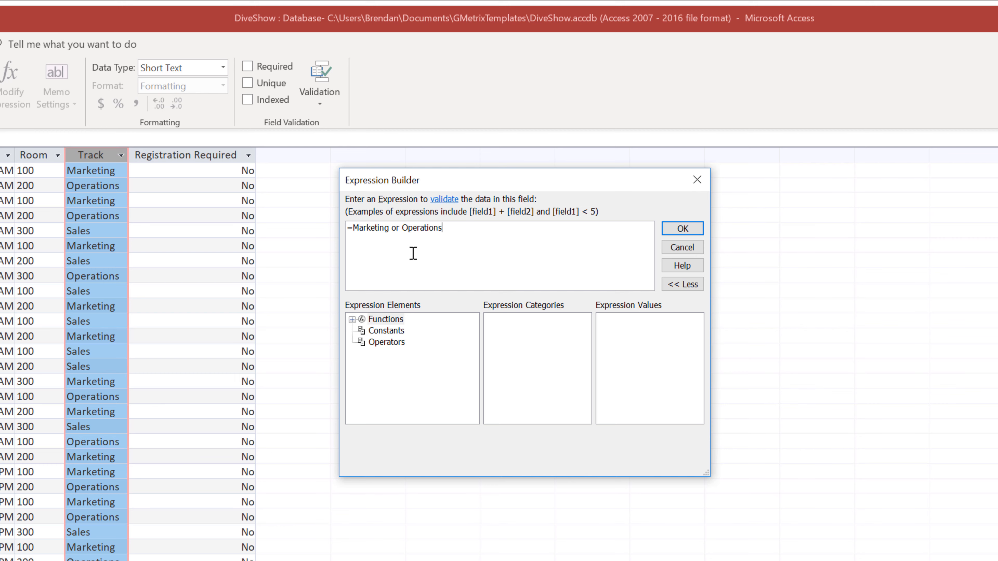
text( or Sales)
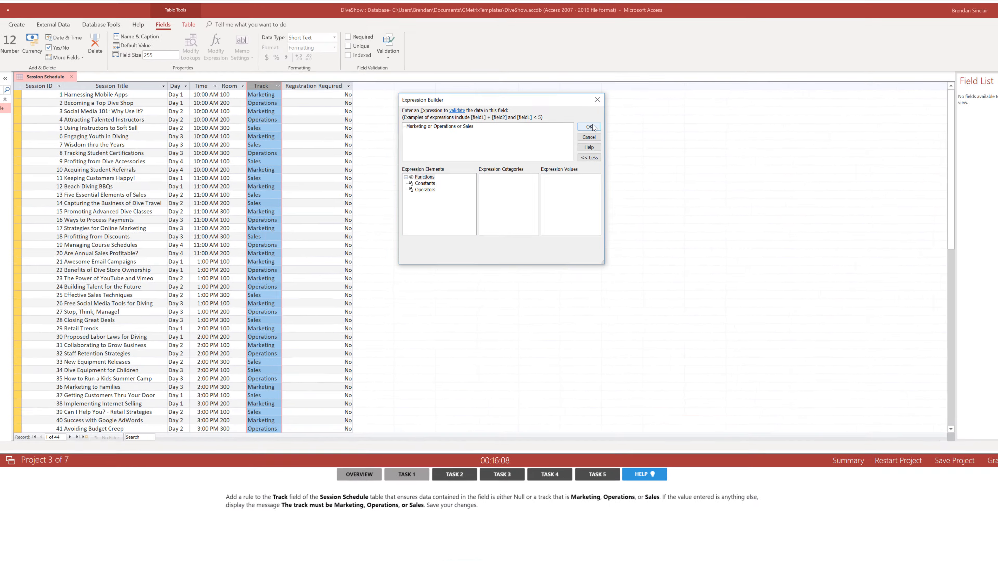
click(682, 228)
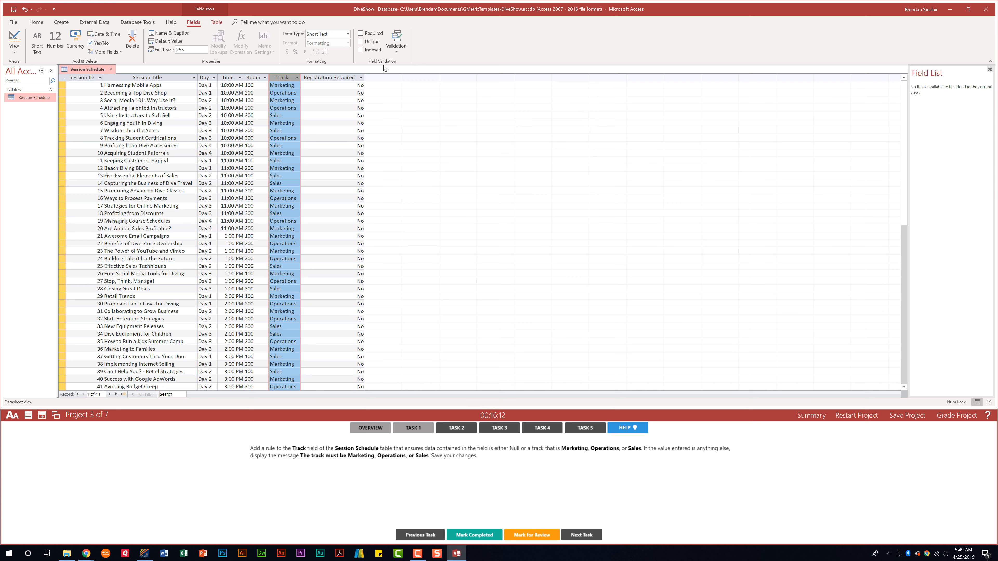
Set the Track field's validation message to "The track must be Marketing, Operations, or Sales." and mark Task 1 completed.
click(397, 51)
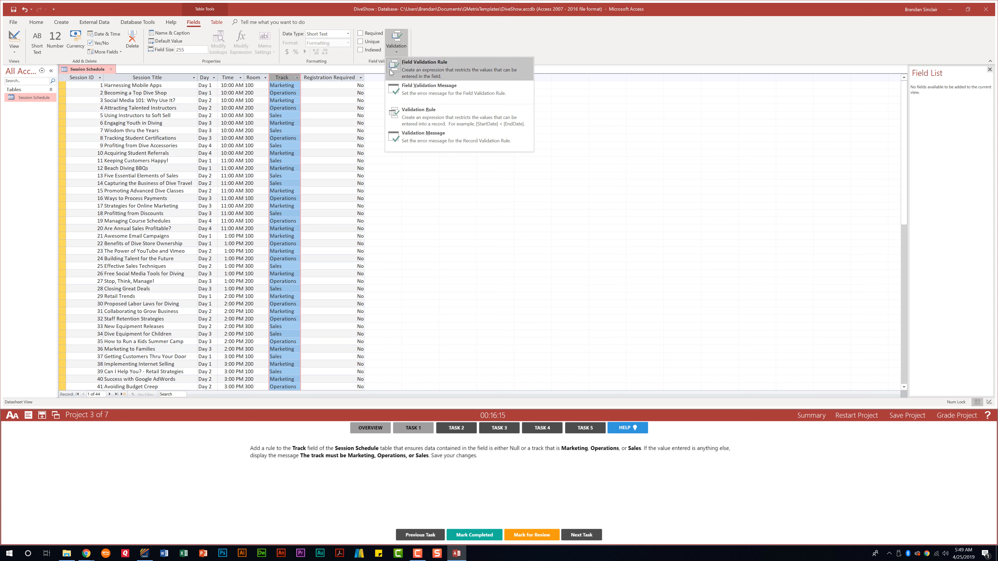
click(434, 97)
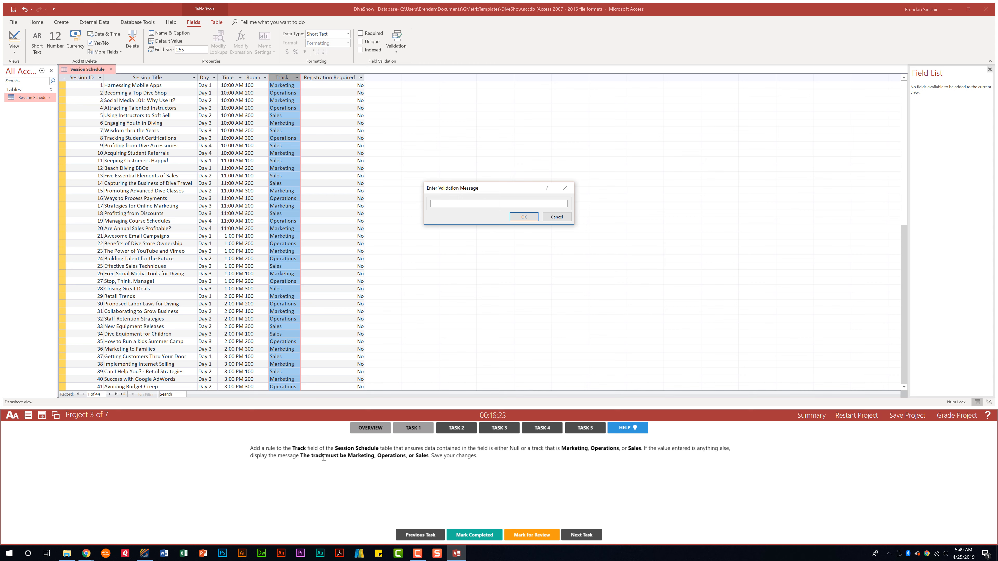
text(The track must be Marketing, Operations, or Sales.)
click(522, 217)
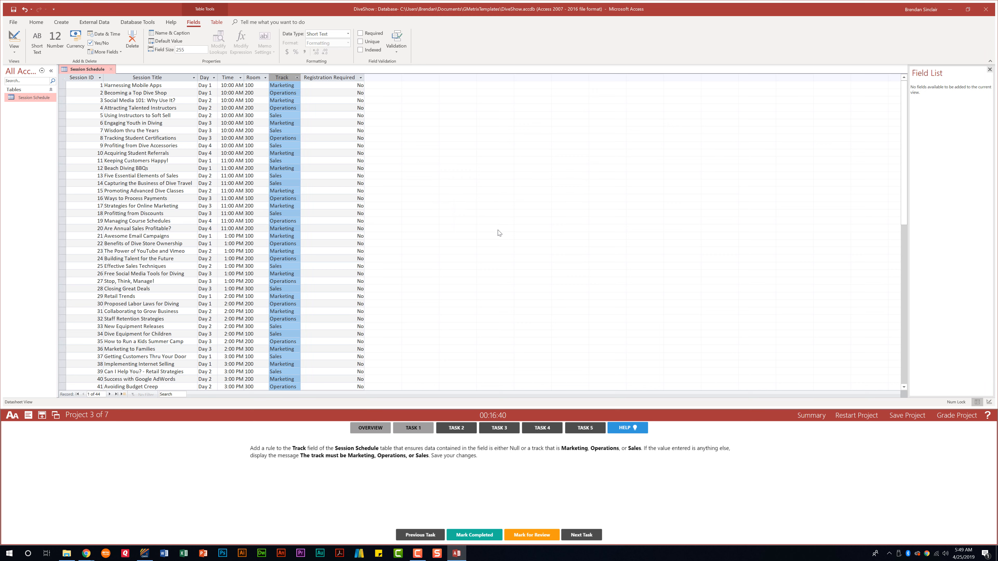
click(480, 535)
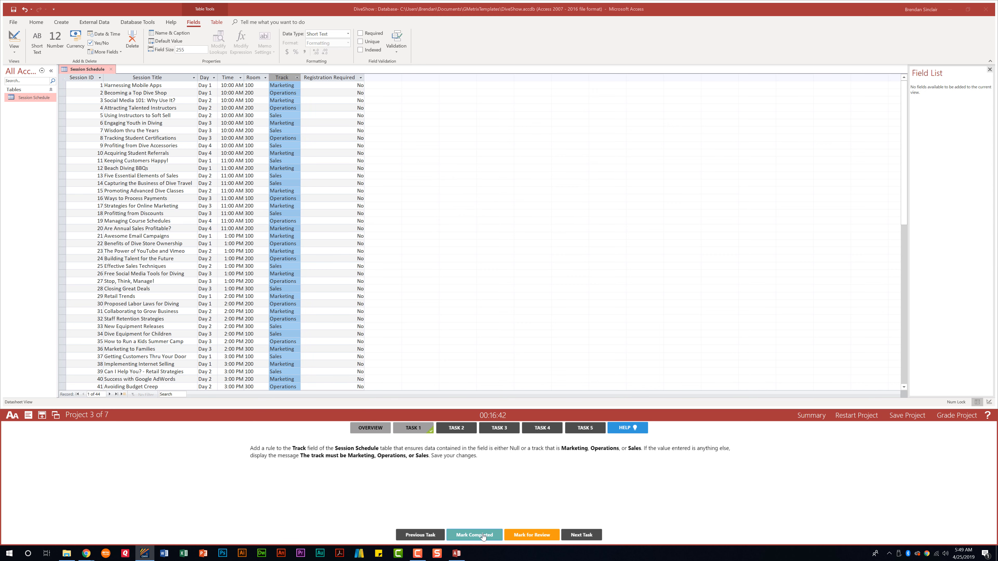
For Task 2, give the Room field the caption Location in the table's Design View and mark the task completed.
click(456, 432)
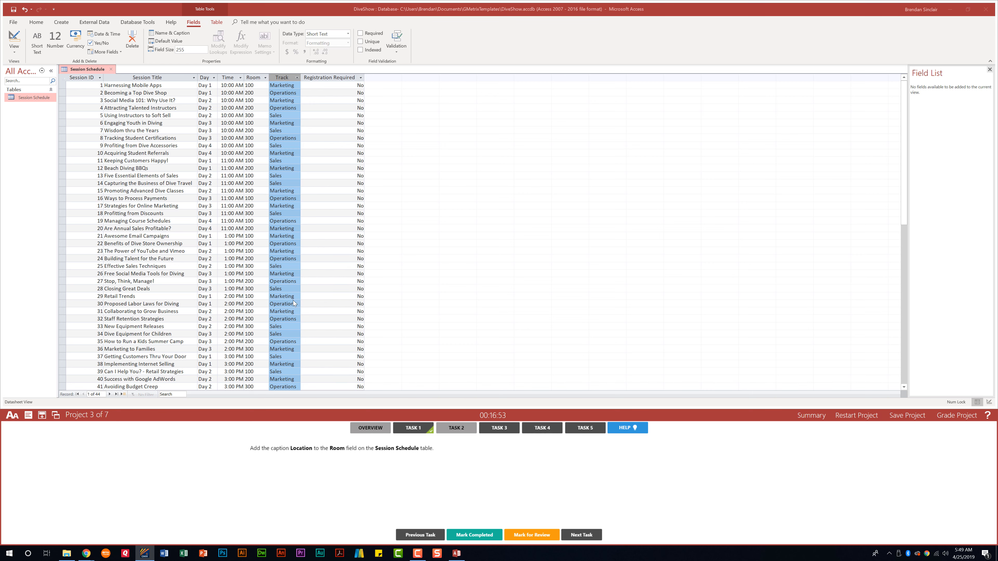
click(19, 54)
click(19, 54)
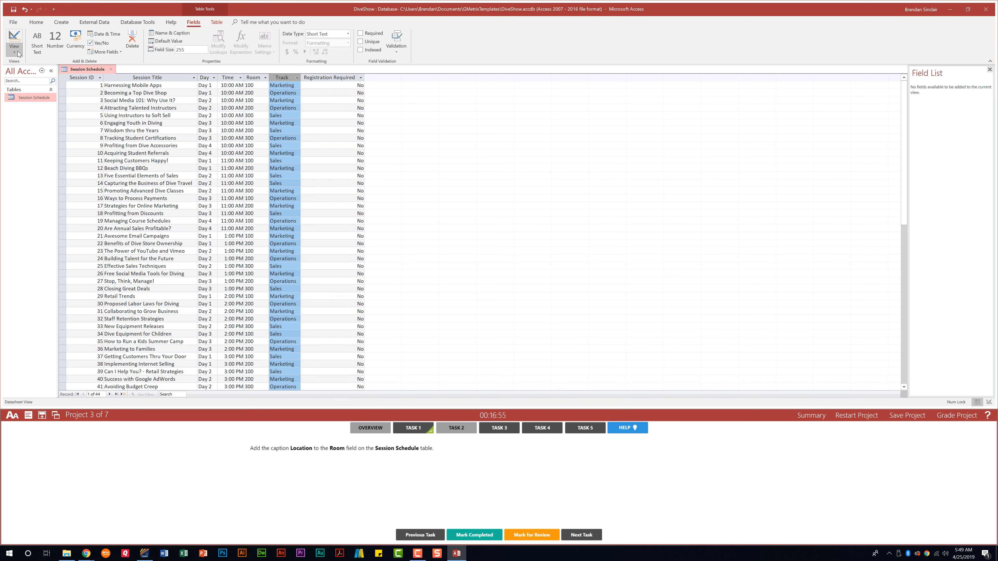
click(53, 86)
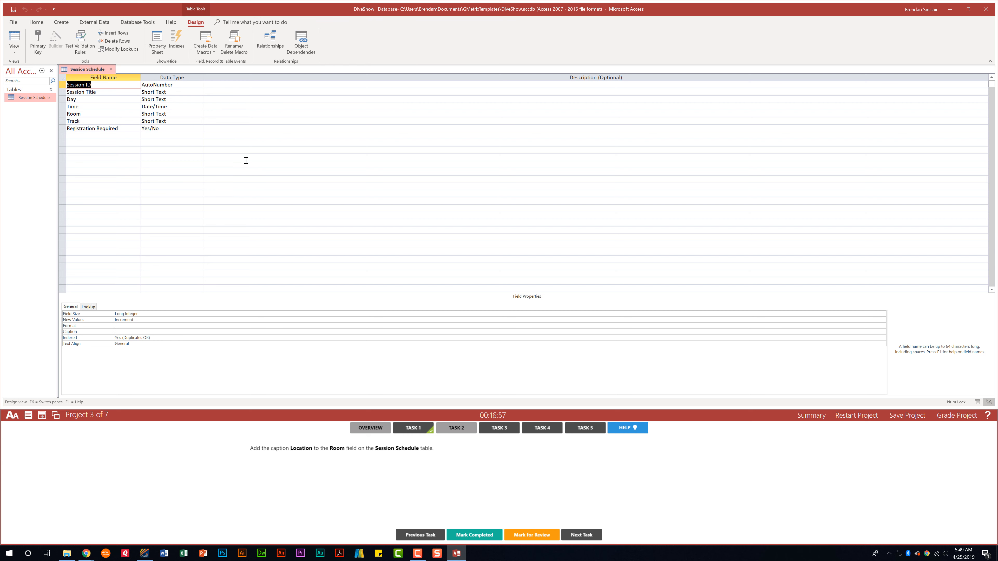
click(102, 115)
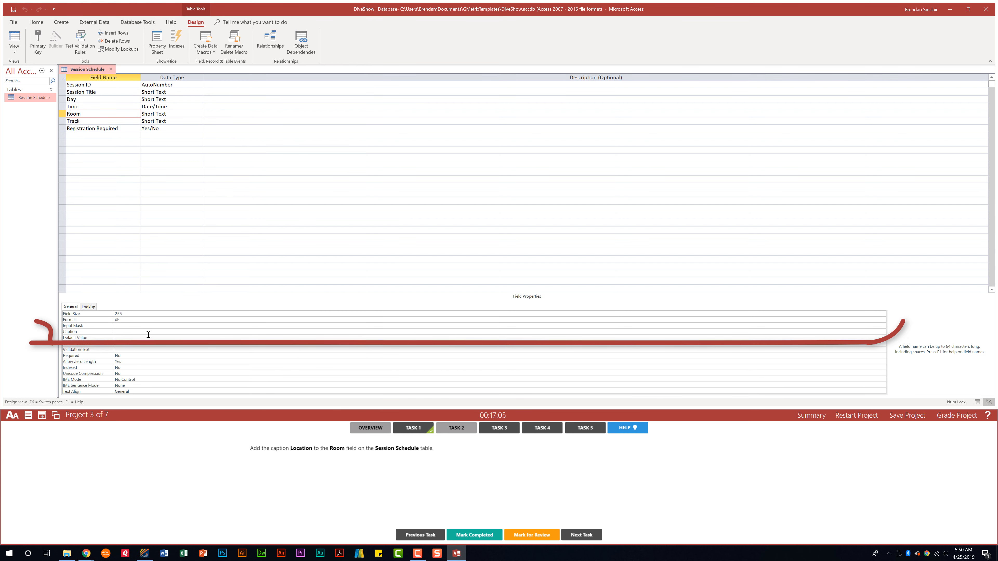
click(118, 332)
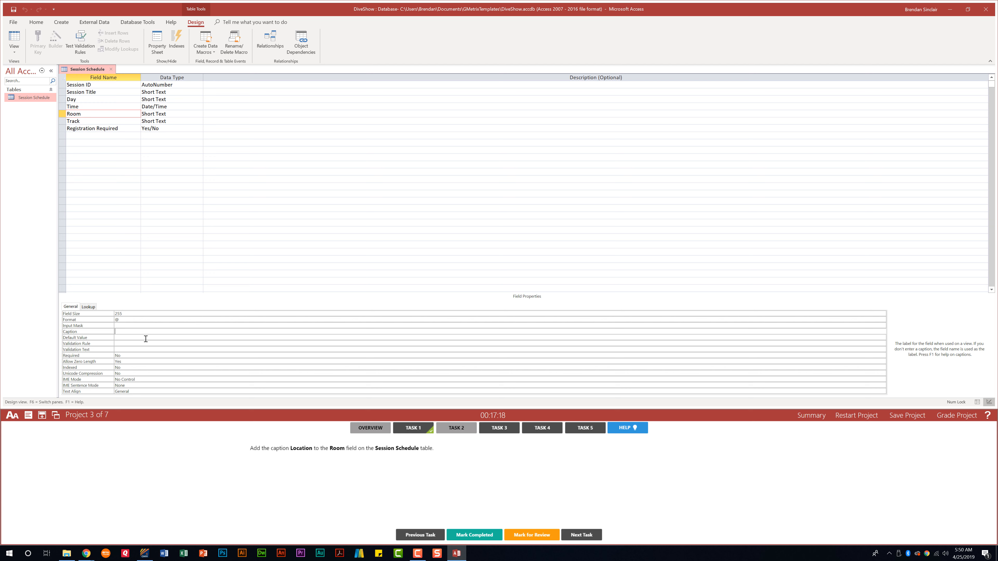
text(Location)
click(145, 338)
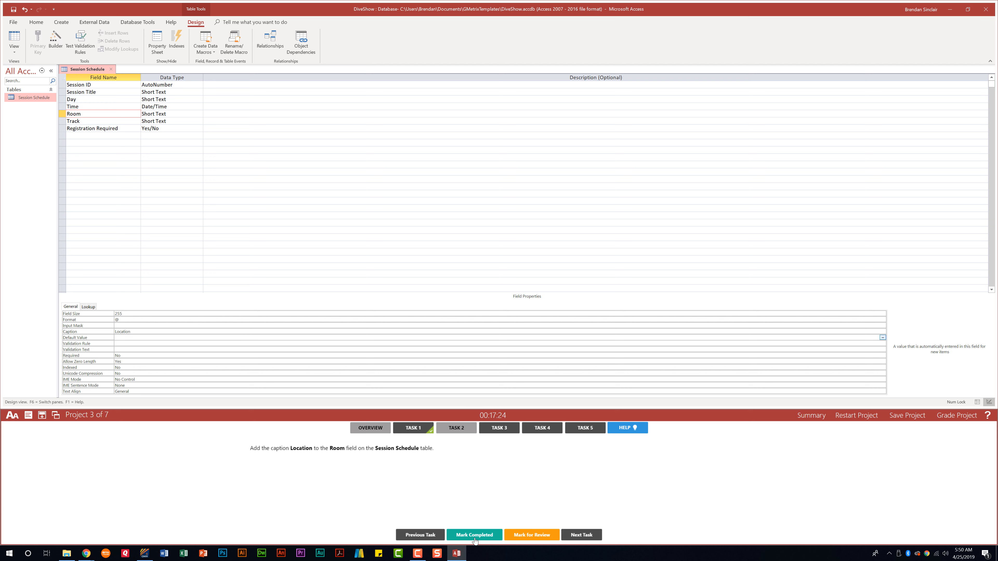
click(494, 538)
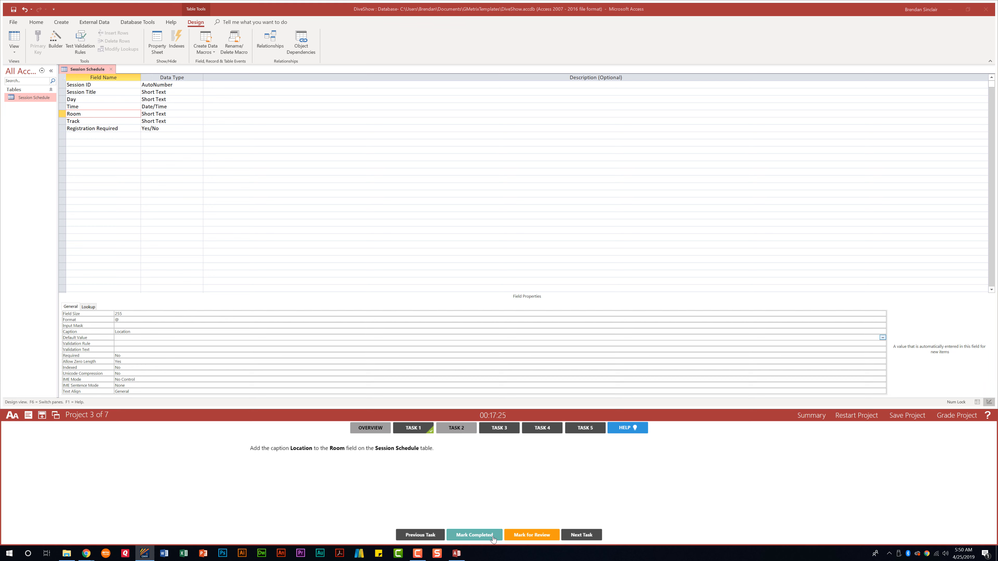
For Task 3, limit the Room field's size to 3 characters and mark the task completed.
click(507, 431)
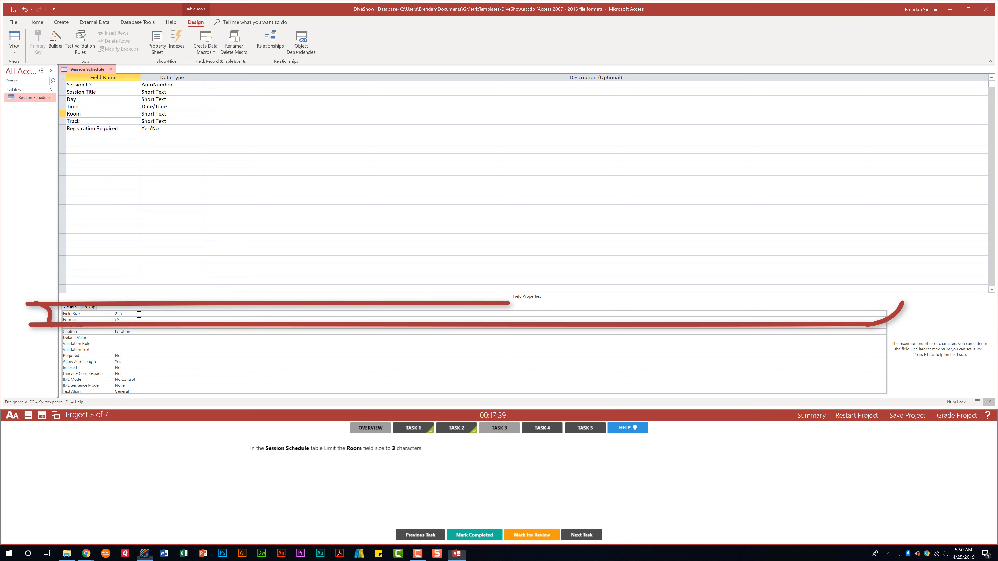
click(111, 314)
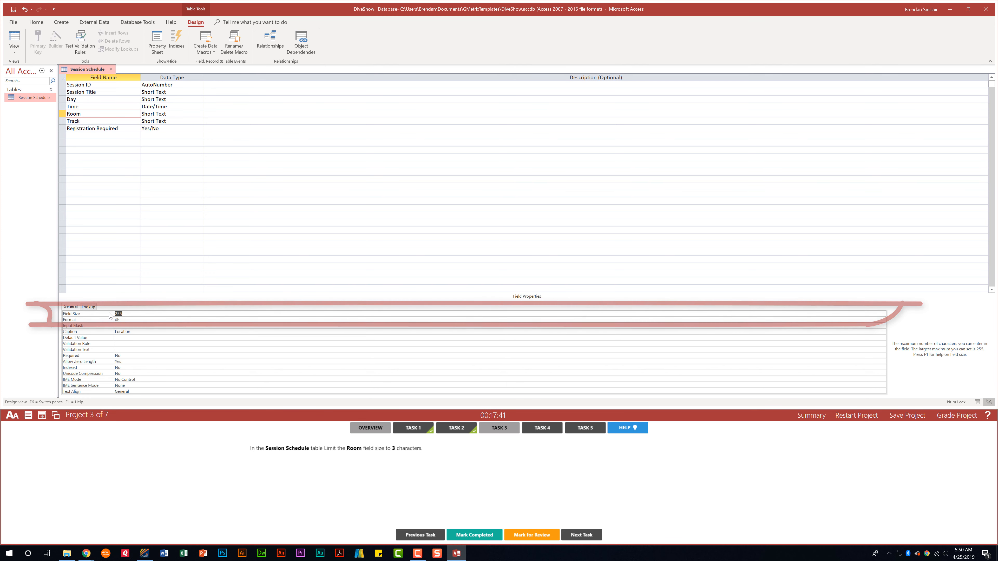
text(3)
key(Return)
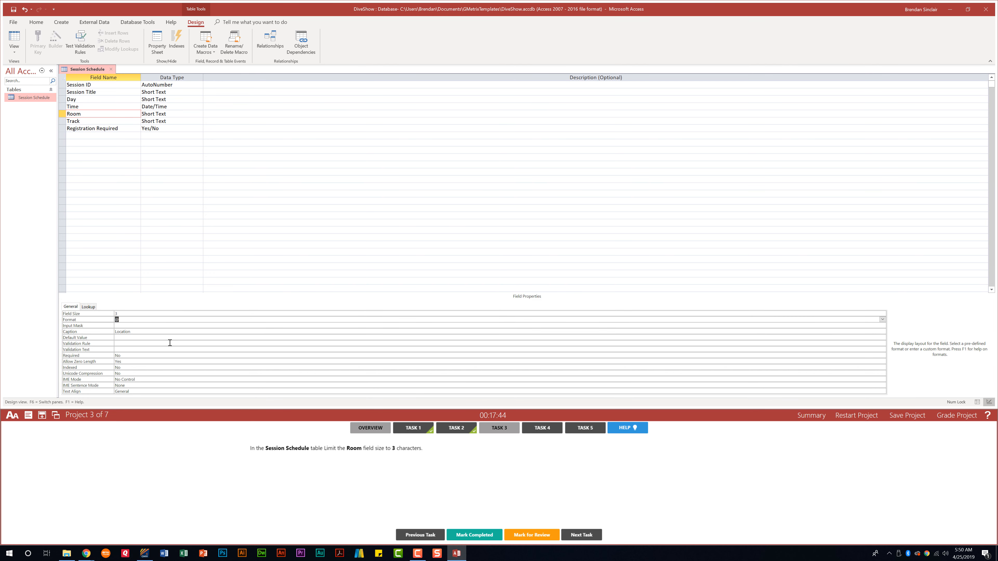
click(482, 534)
For Task 4, set the default value of the Registration Required field to Yes and mark the task completed.
click(551, 430)
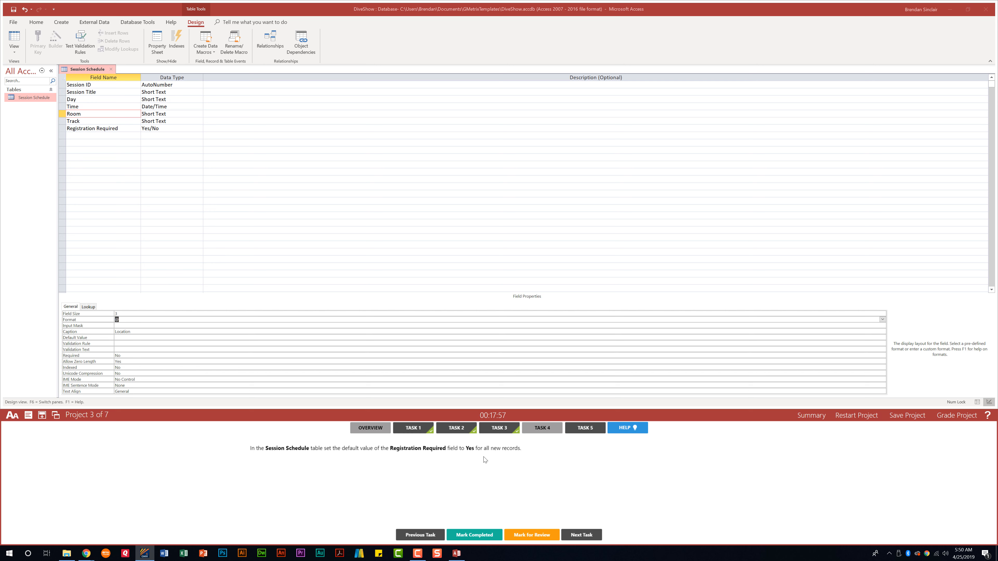
click(90, 130)
click(89, 130)
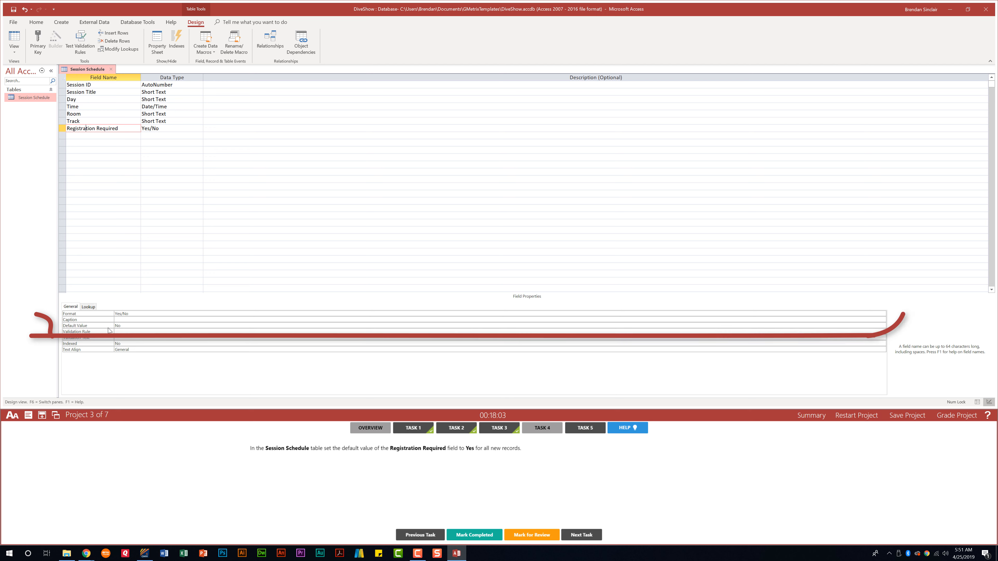
click(109, 326)
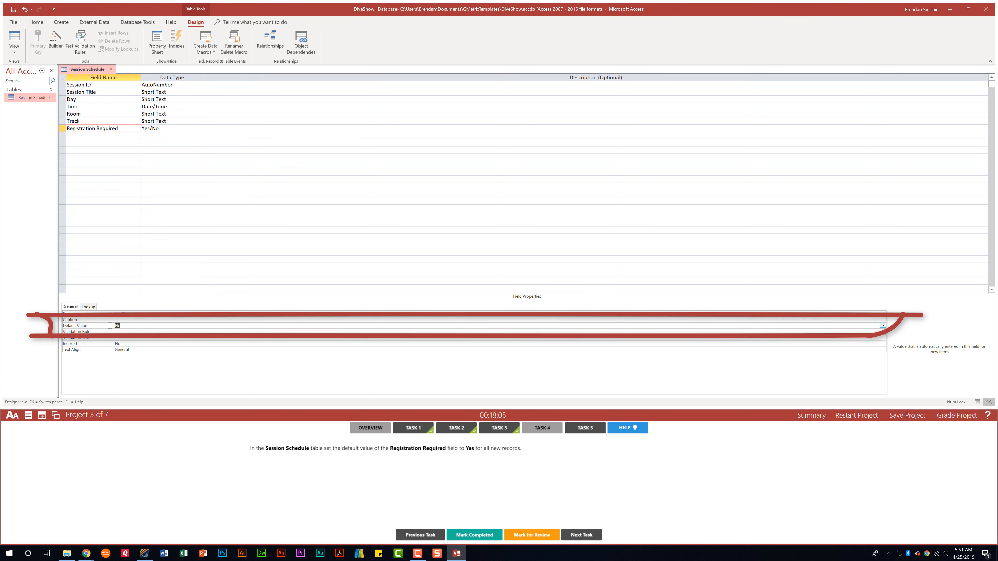
text(Yes)
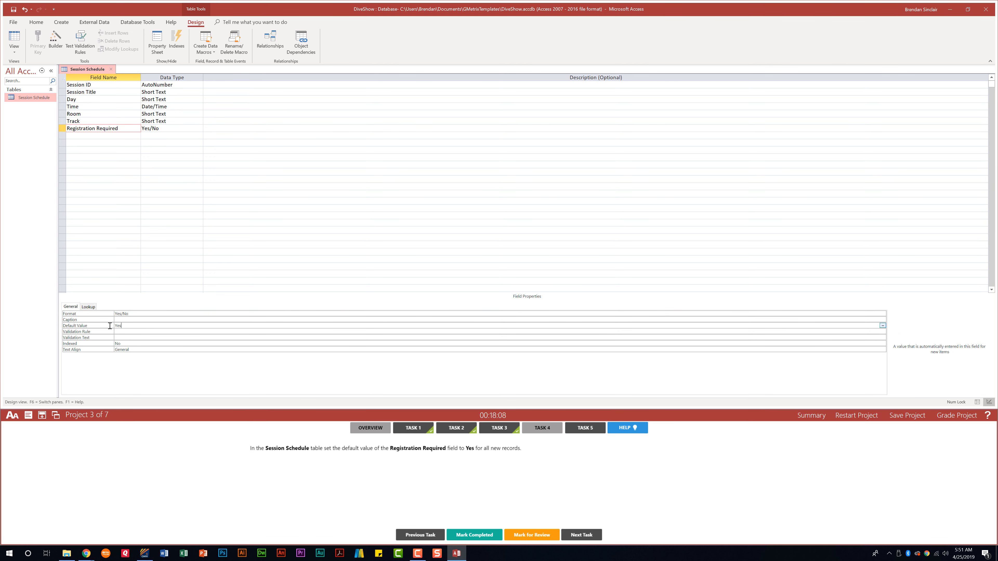
key(Return)
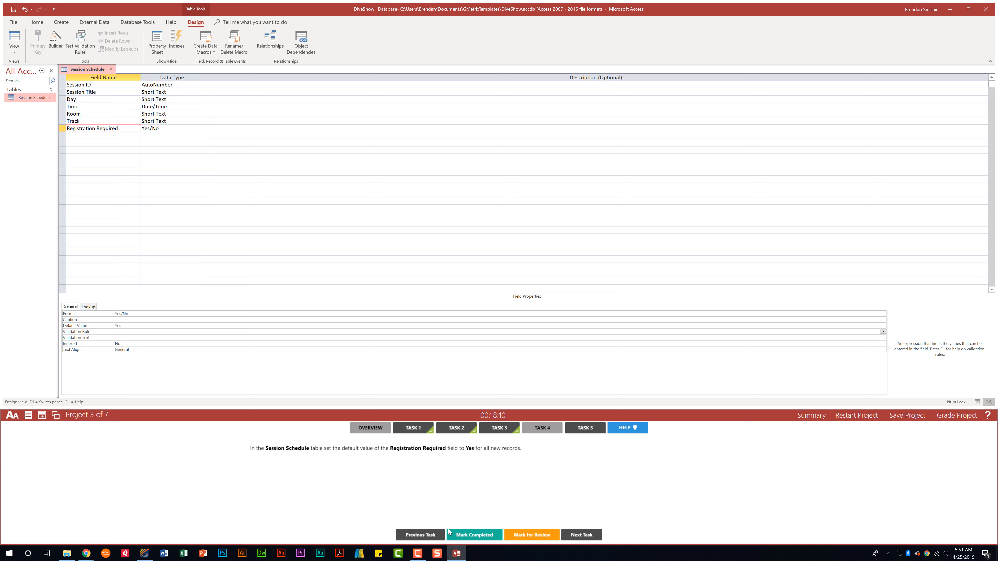
click(473, 536)
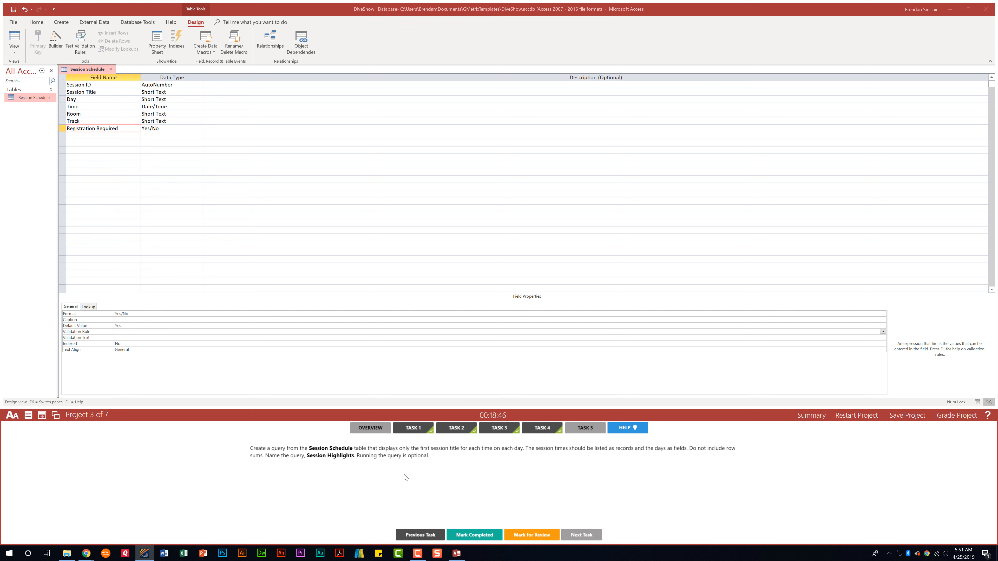
Close the Session Schedule table, saving its design changes and accepting the shortened field size.
click(112, 70)
click(474, 300)
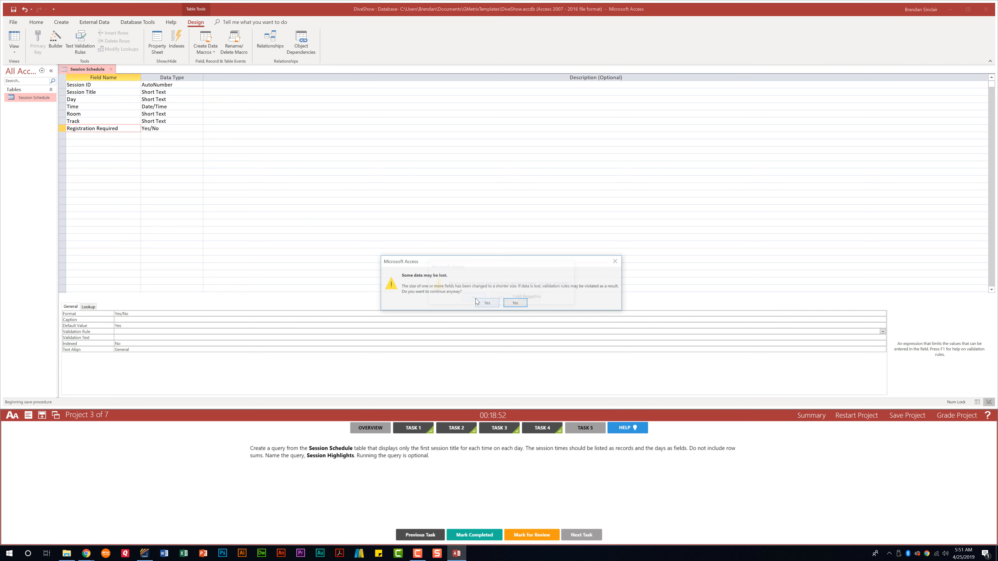
click(477, 301)
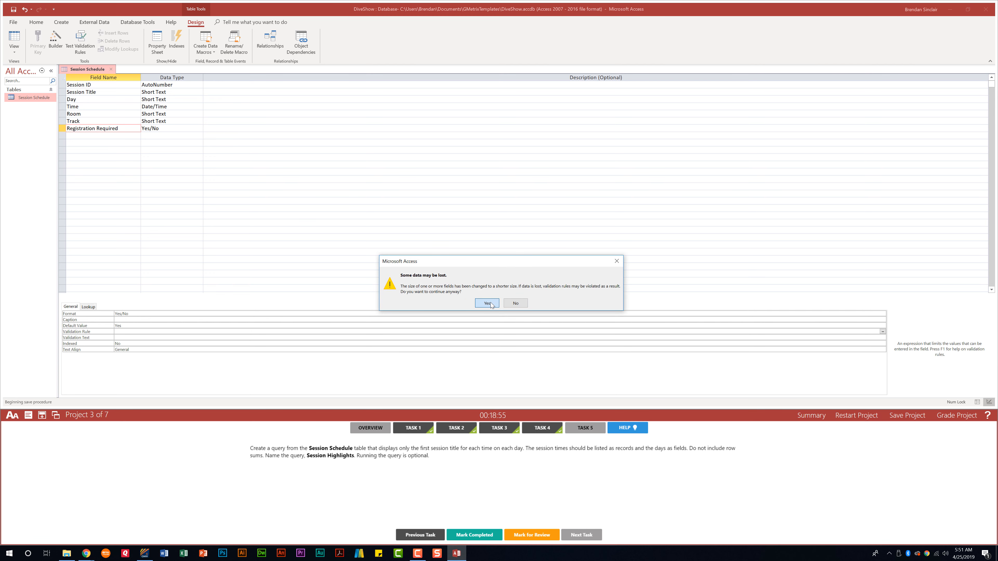
Start a new query with the Crosstab Query Wizard, using the Session Schedule table as its source.
click(61, 24)
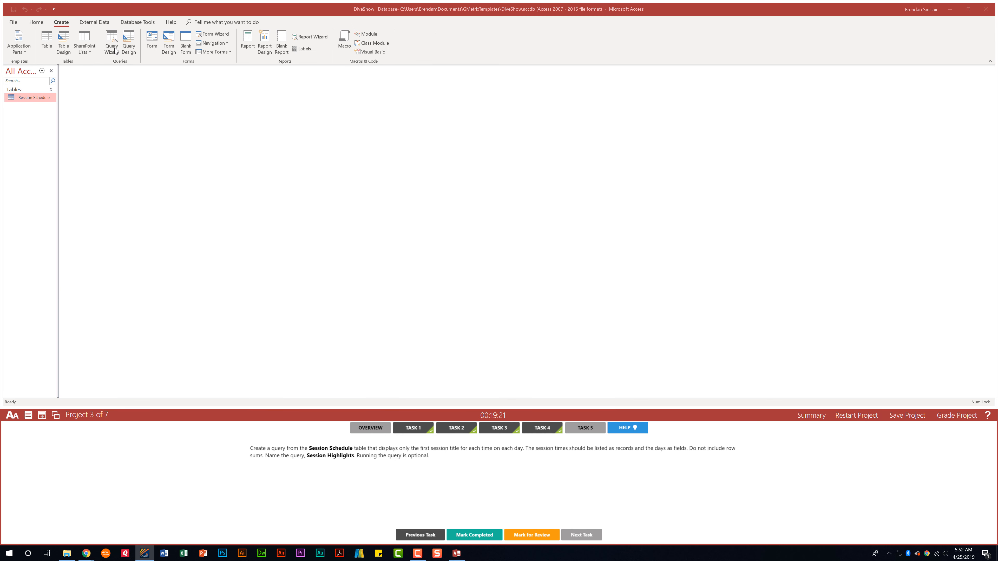
click(112, 43)
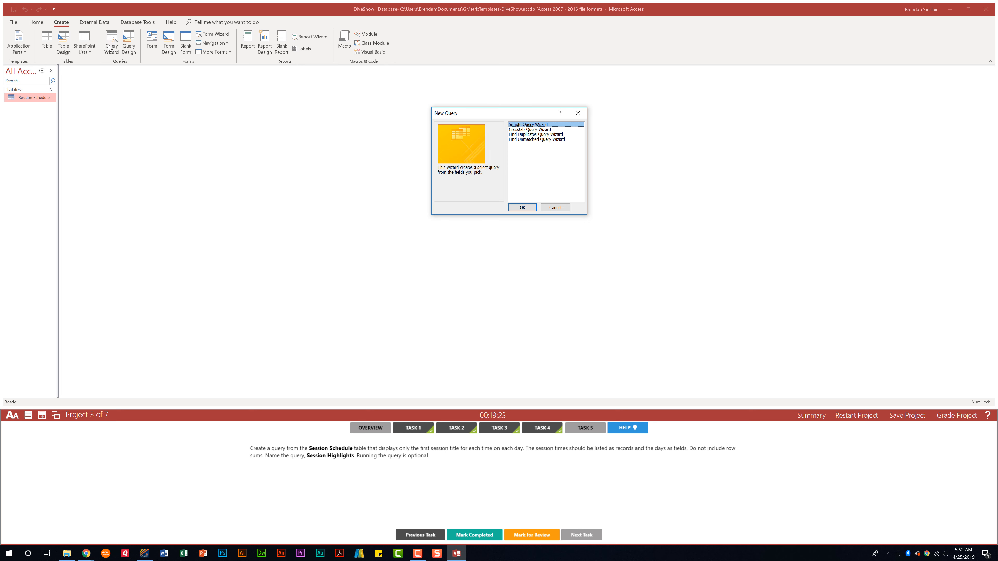
click(542, 130)
click(524, 207)
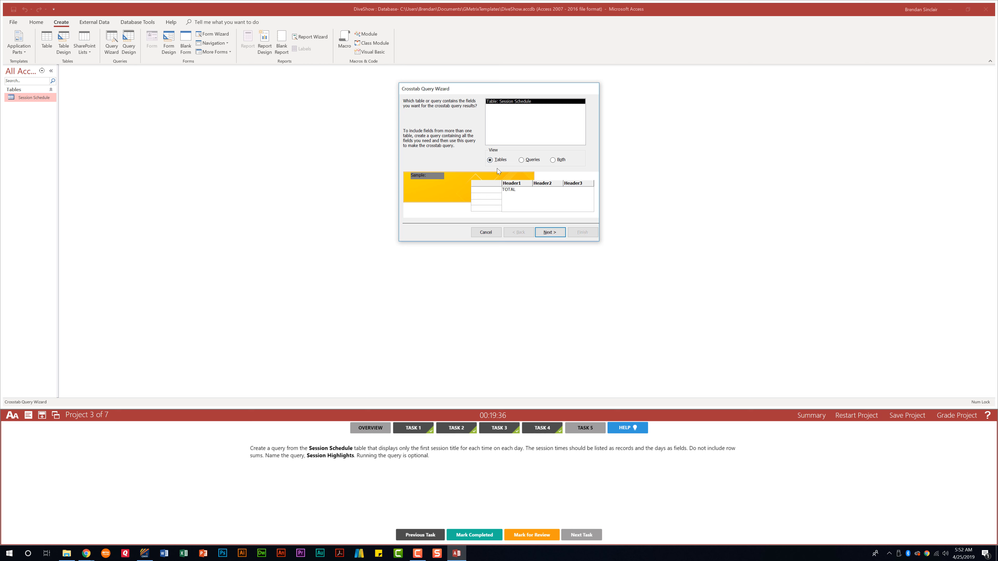
click(545, 232)
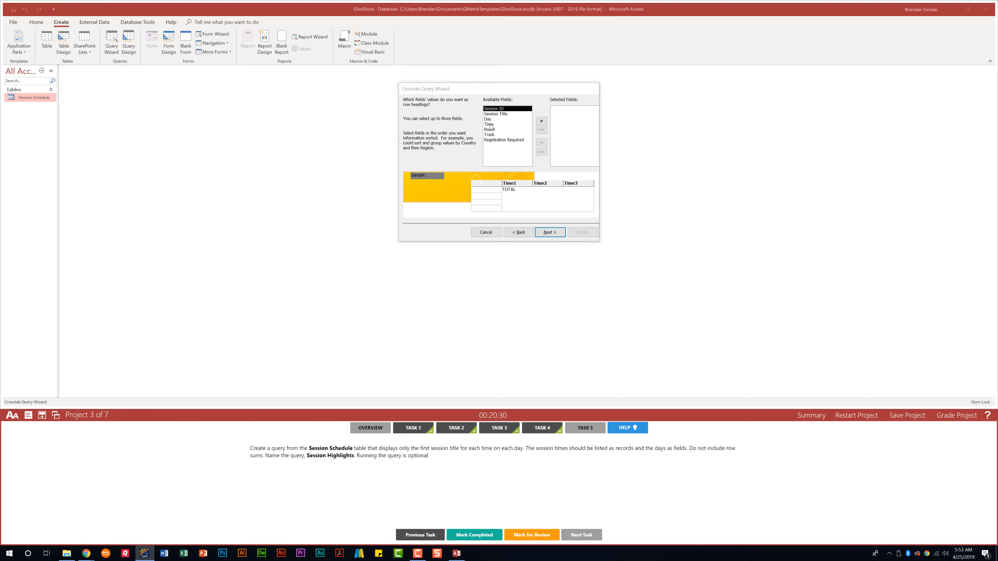
Use the Time field for the crosstab query's row headings and the Day field for its column headings.
click(489, 124)
click(541, 121)
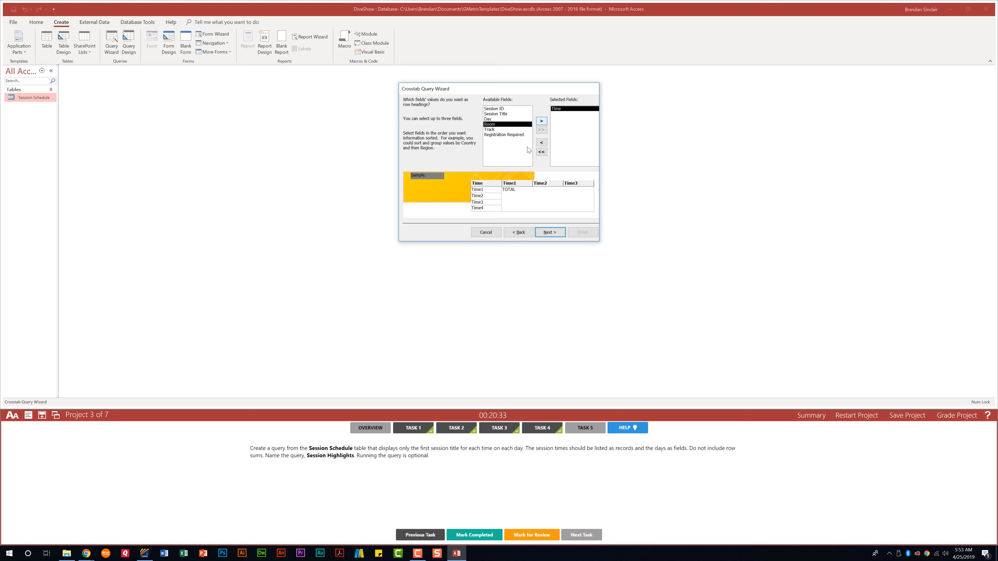
click(551, 233)
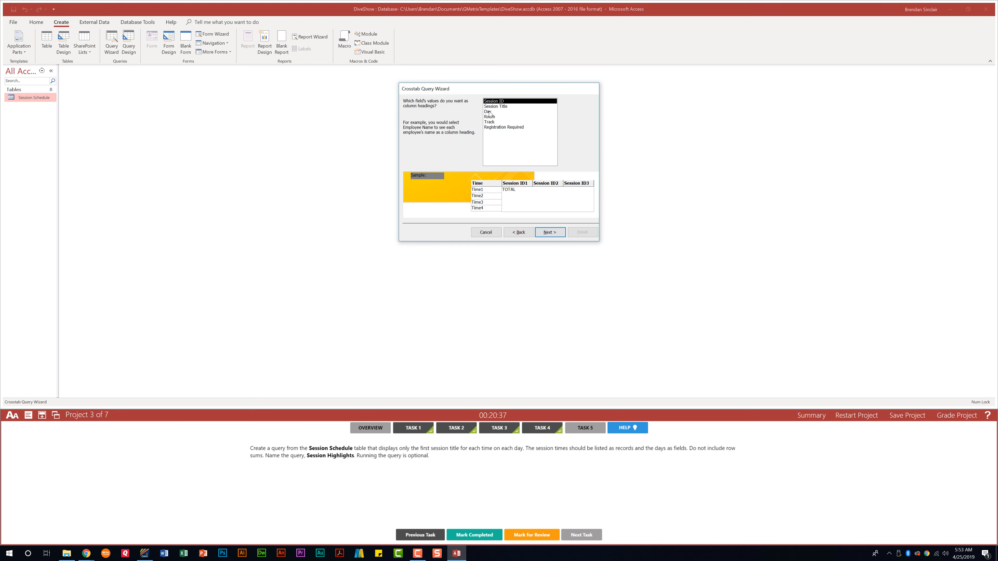
click(489, 112)
click(553, 234)
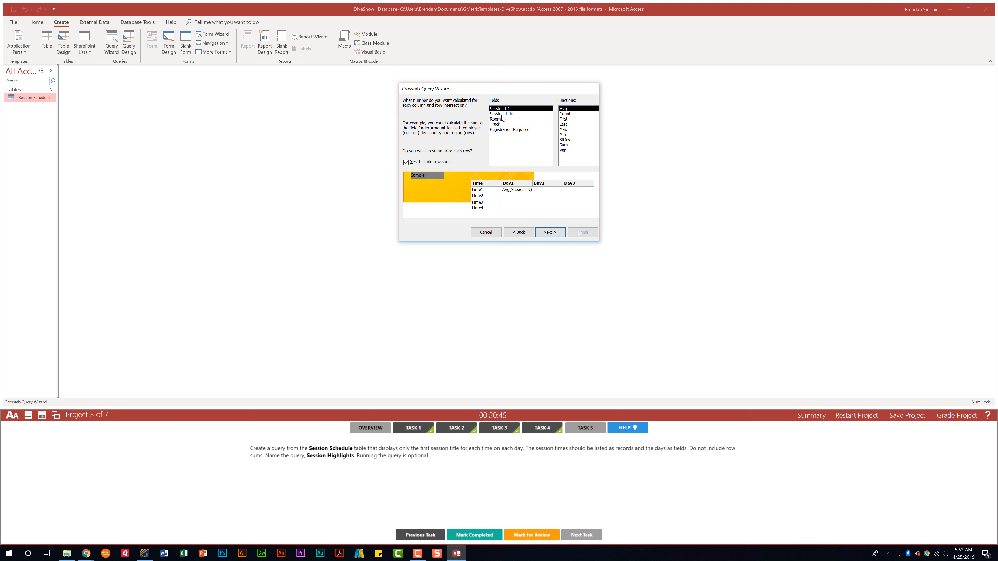
Calculate the First value of Session Title at each intersection, exclude row sums, and proceed to naming the query.
click(502, 115)
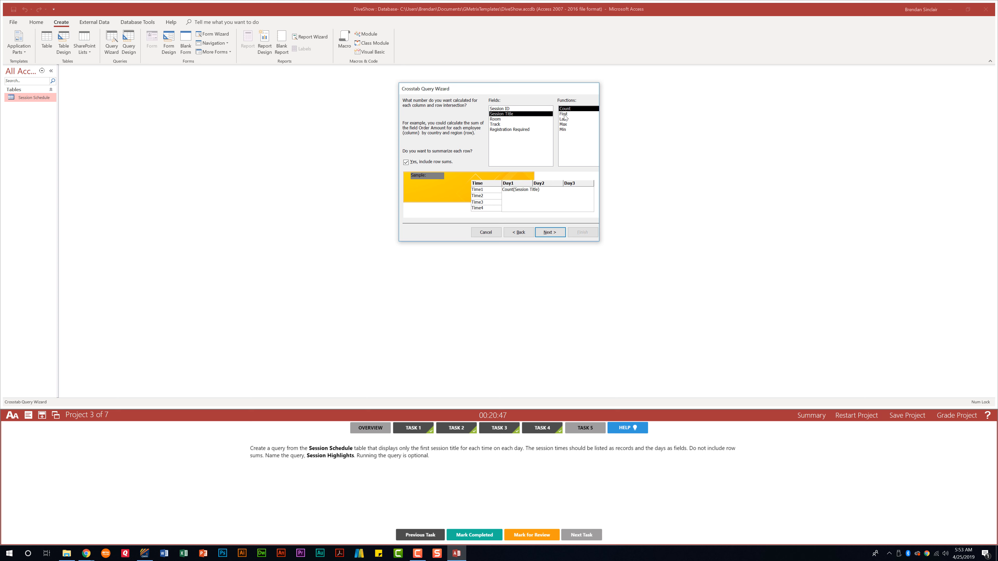
click(564, 115)
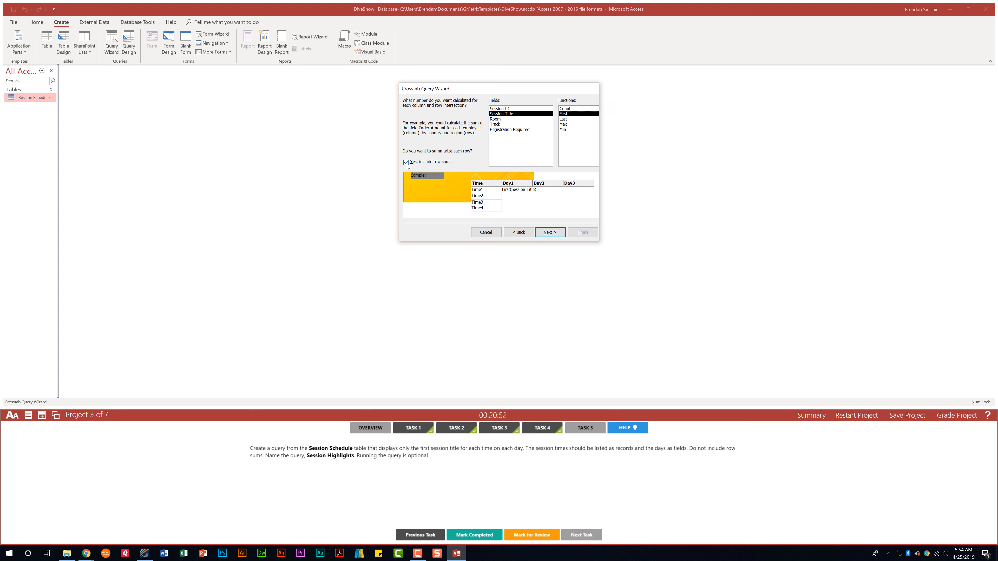
click(426, 163)
click(558, 232)
key(shift+Tab)
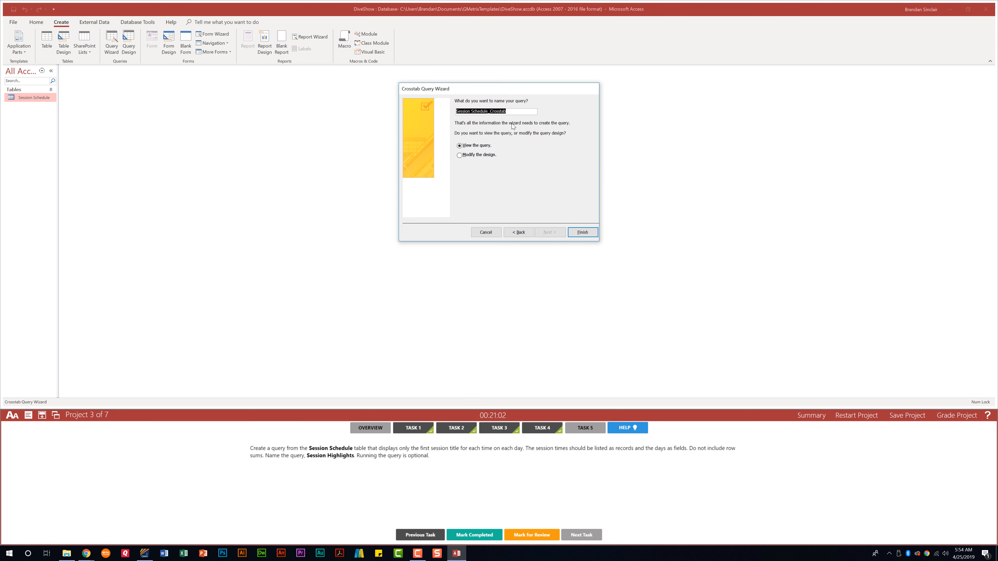